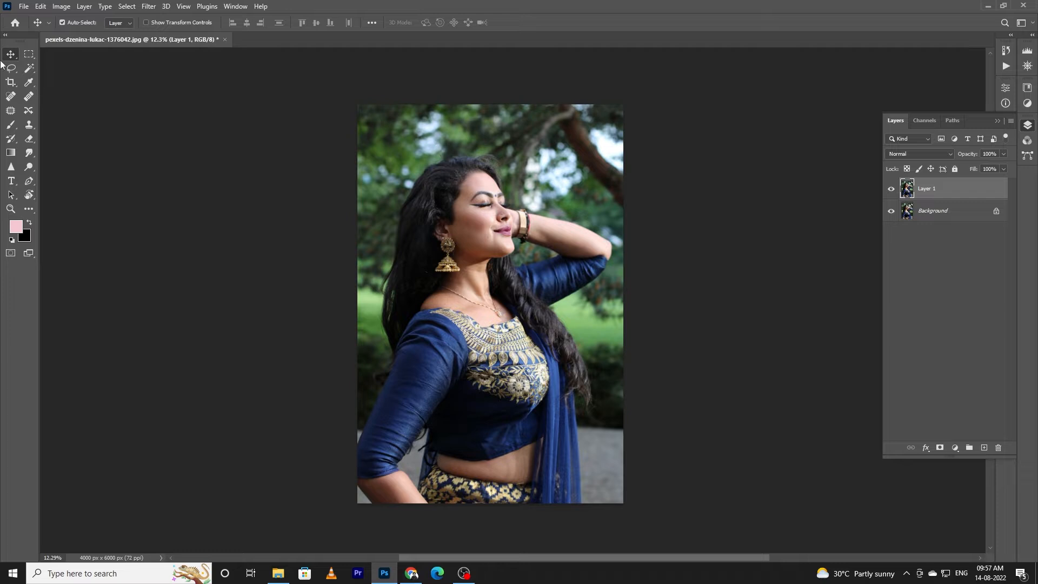
Select the woman automatically in the Select and Mask workspace and copy the selection from Layer 1 to a new layer
left_click(31, 67)
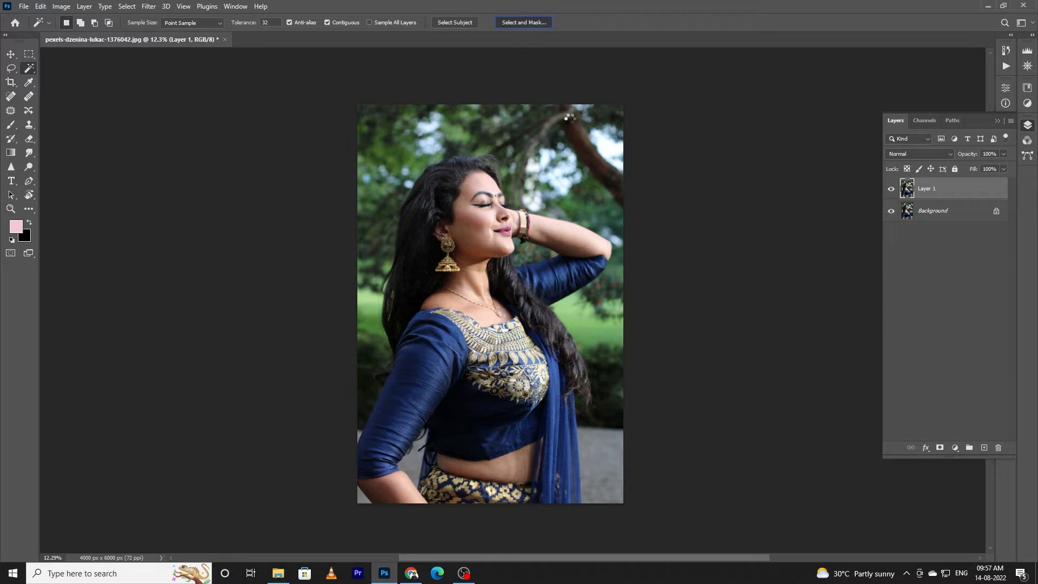
key("ctrl+alt+r")
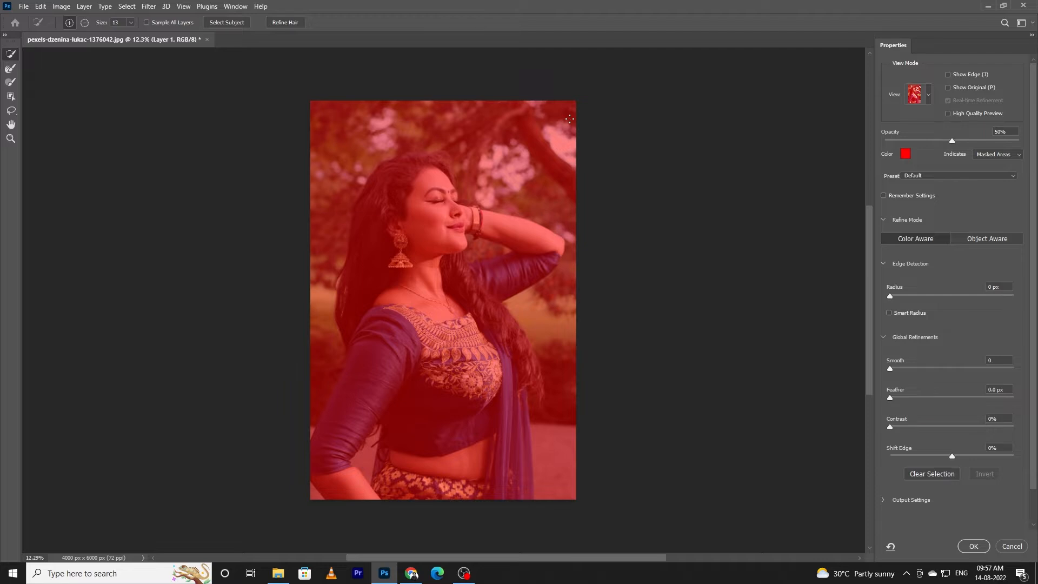
left_click(929, 94)
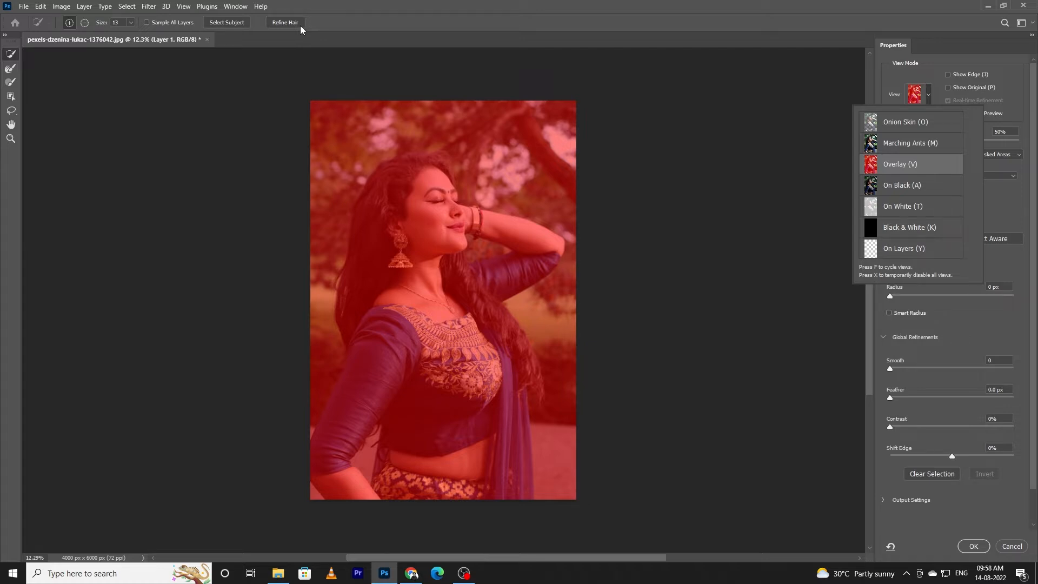
left_click(226, 22)
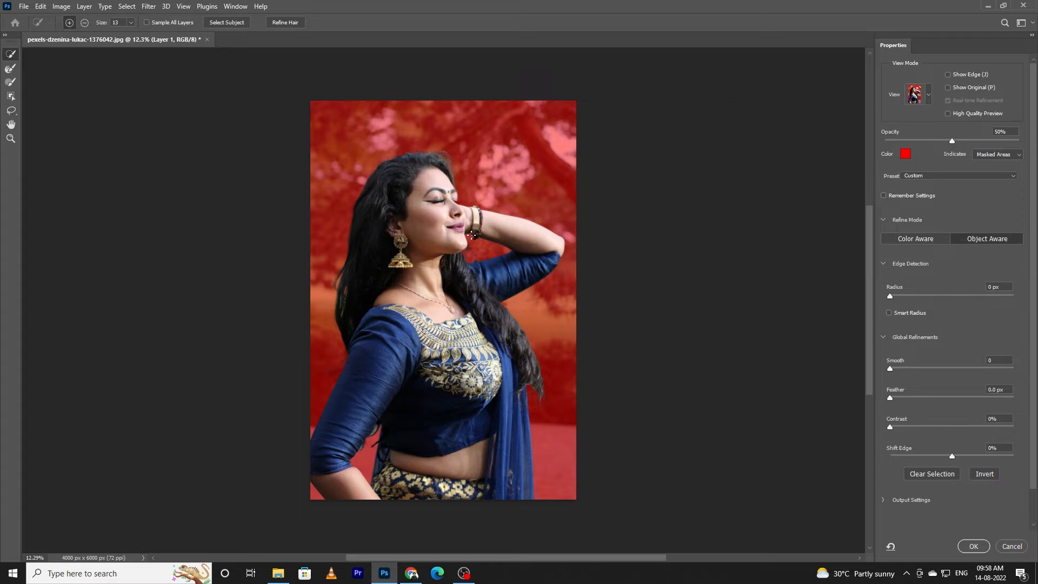
key("Return")
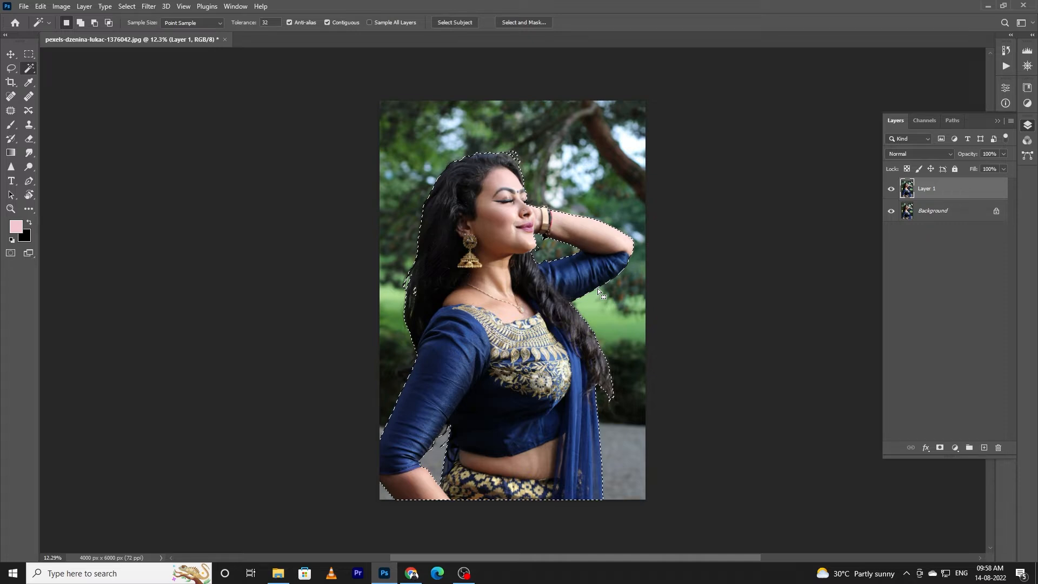
key("ctrl+j")
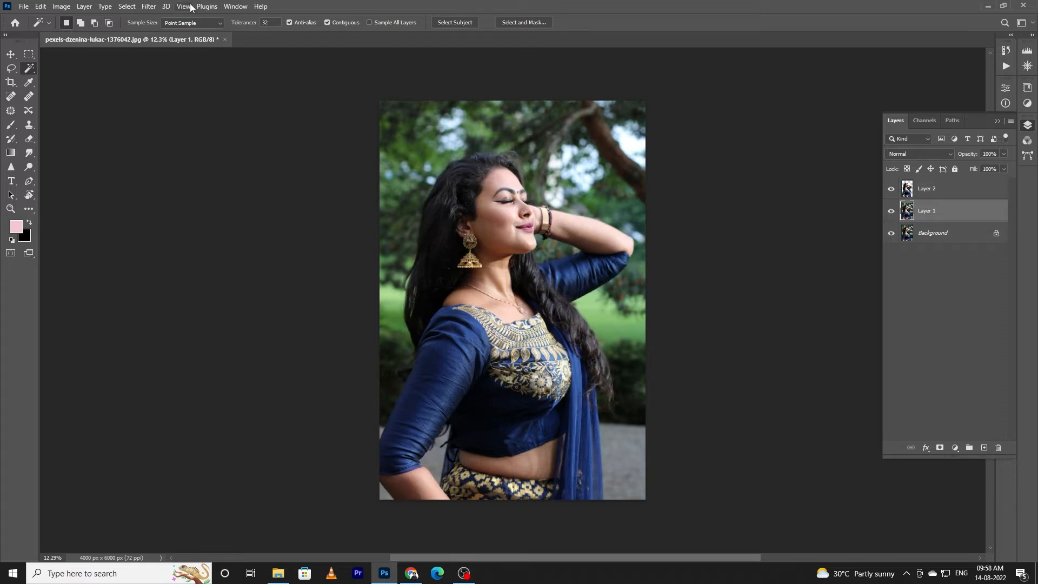
key("v")
left_click(148, 6)
mouse_move(188, 150)
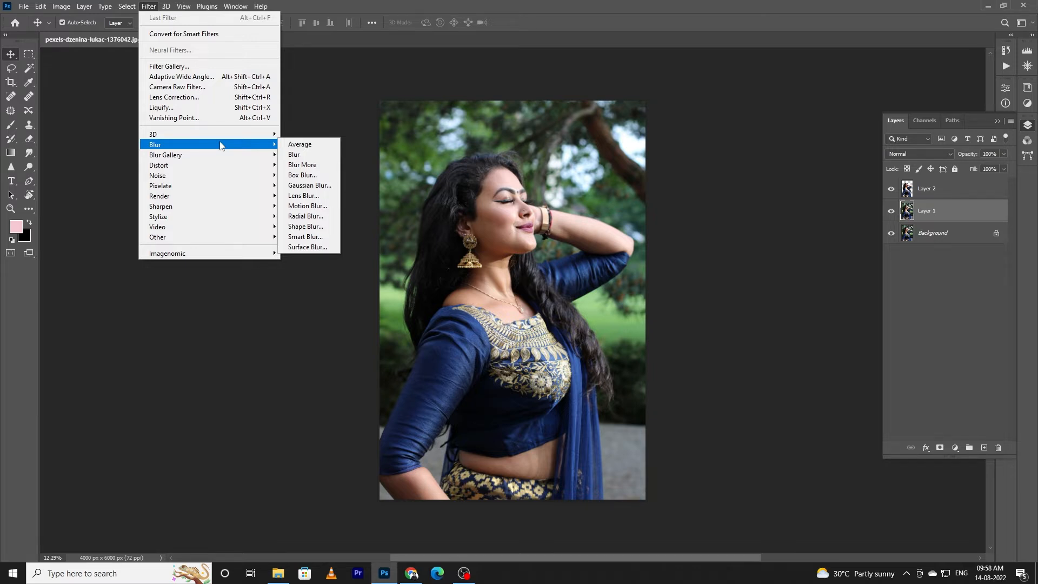
left_click(314, 196)
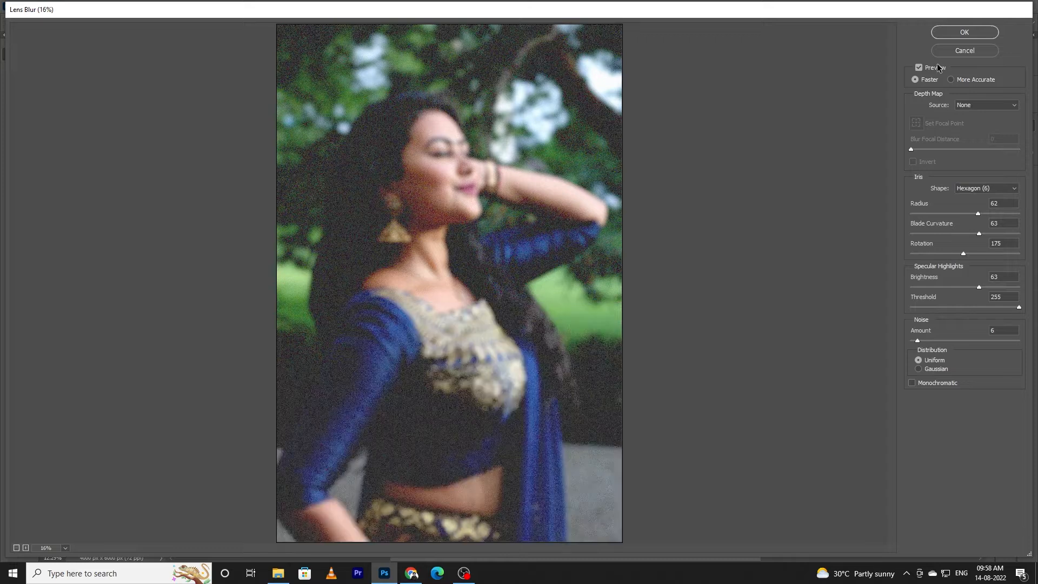
left_click(965, 32)
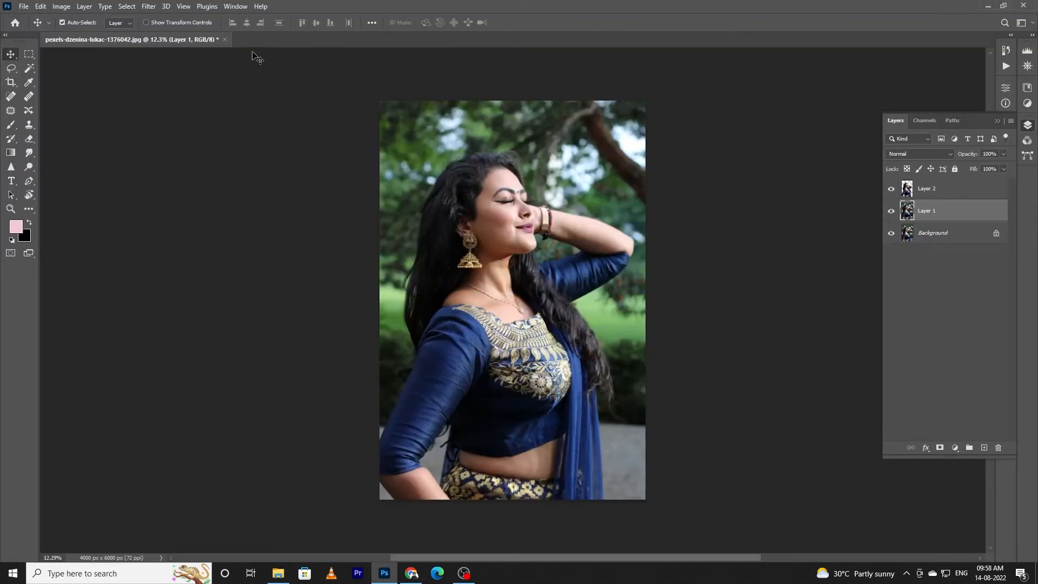
Apply a light Gaussian Blur to Layer 1, the full-image copy beneath the cut-out woman
left_click(149, 7)
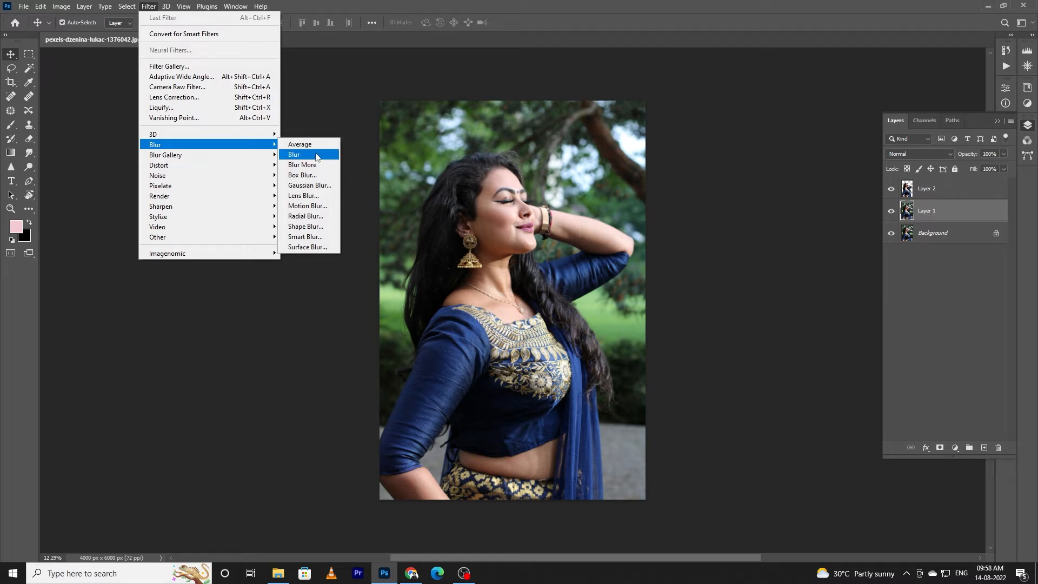
left_click(309, 186)
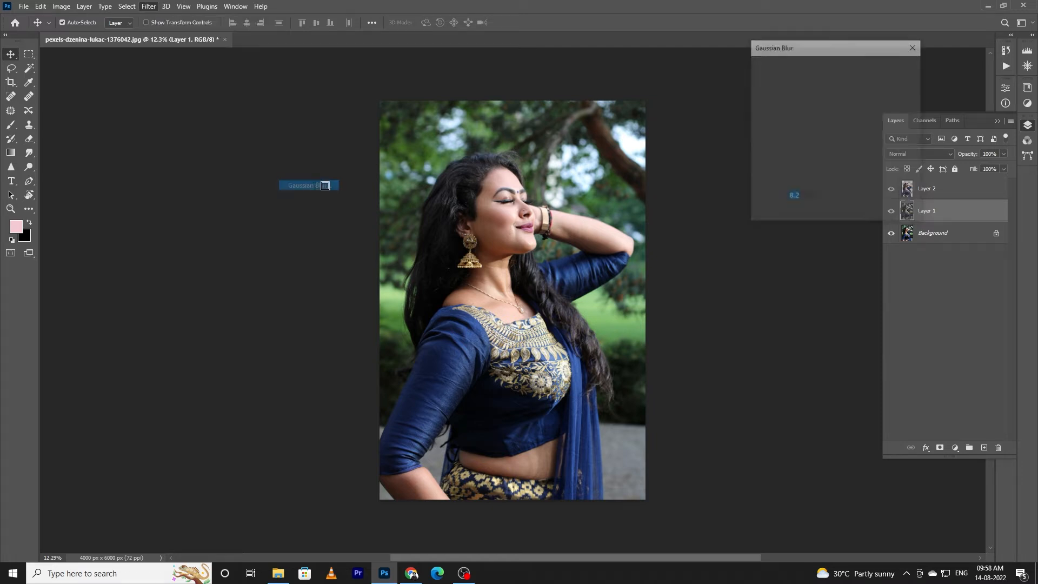
left_click_drag(795, 214, 816, 218)
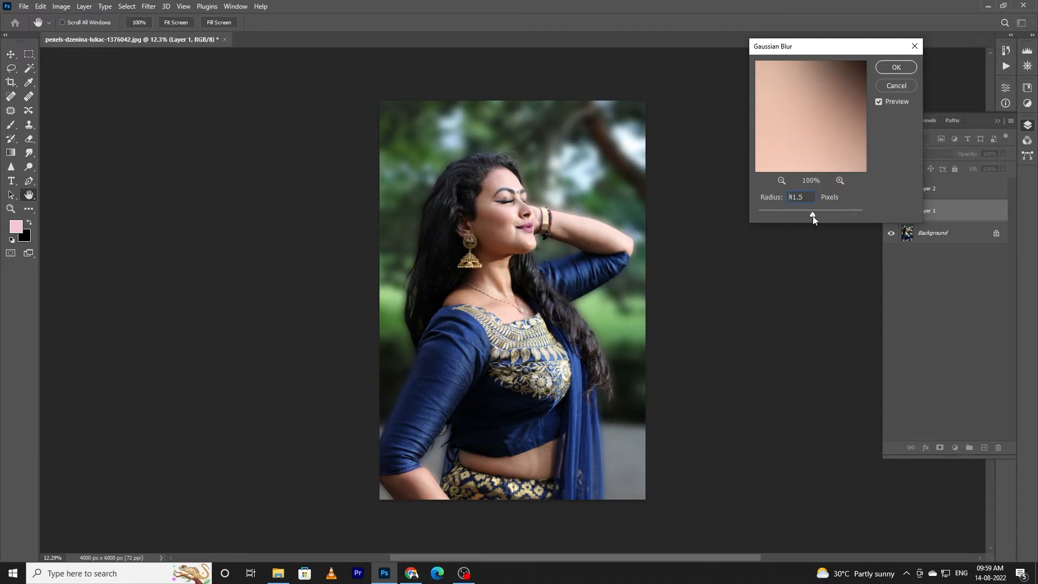
left_click_drag(813, 216, 813, 216)
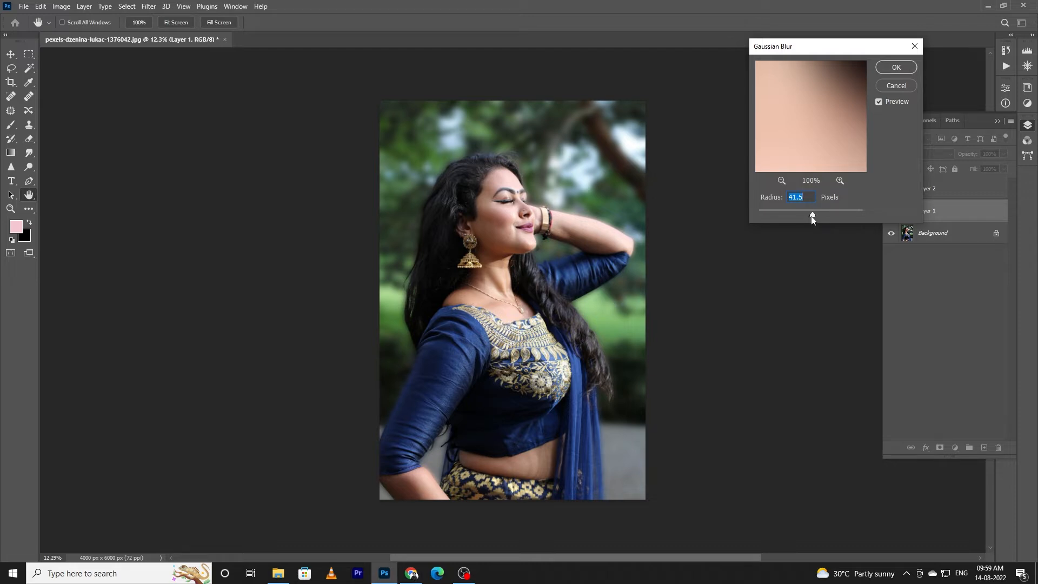
left_click_drag(808, 216, 807, 216)
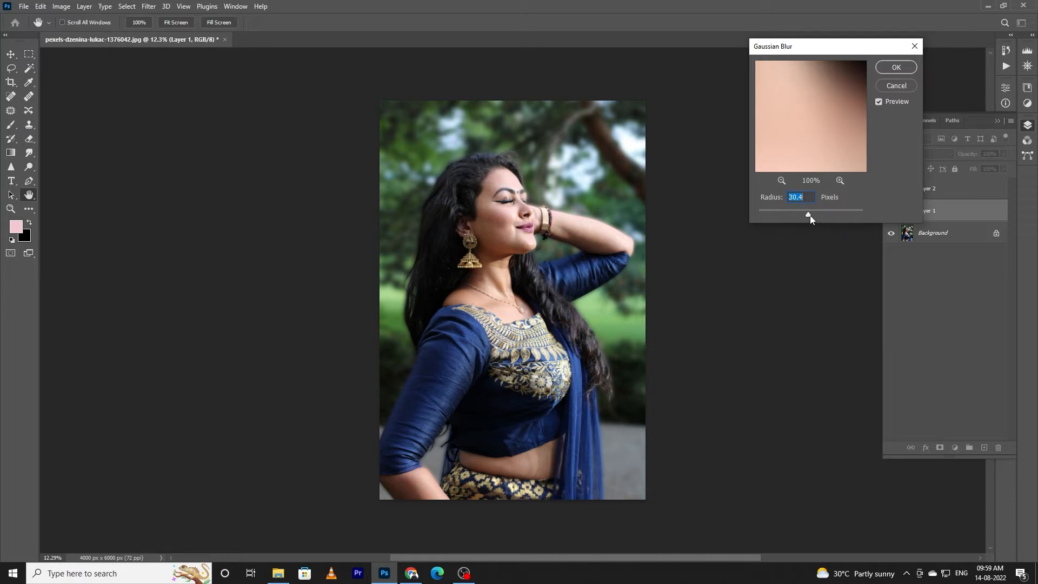
left_click_drag(810, 215, 801, 216)
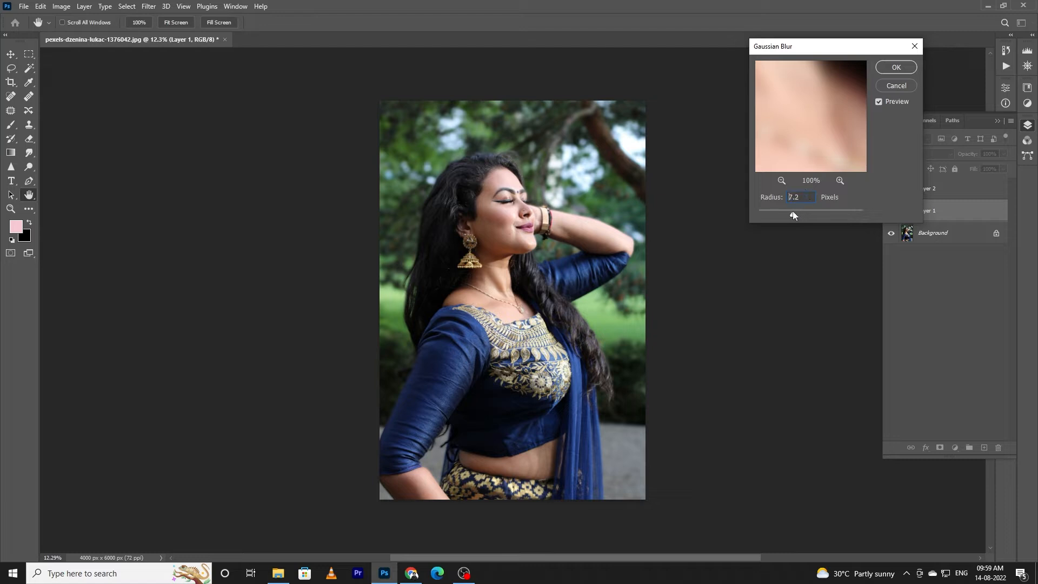
left_click_drag(793, 212, 797, 212)
left_click(895, 68)
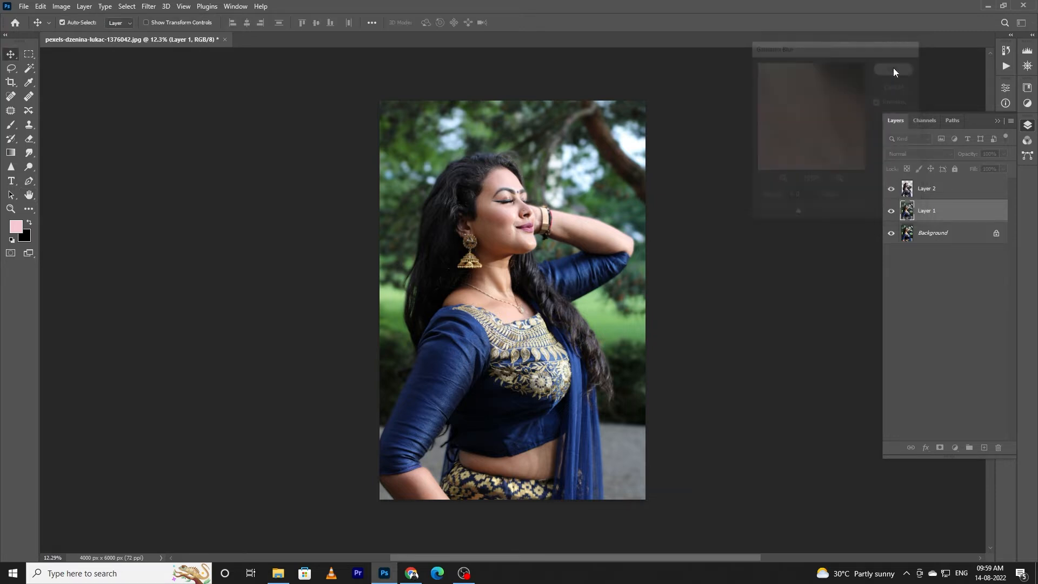
Hide and show Layer 2 again to compare the sharp cut-out with the blurred layer beneath it
left_click(950, 197)
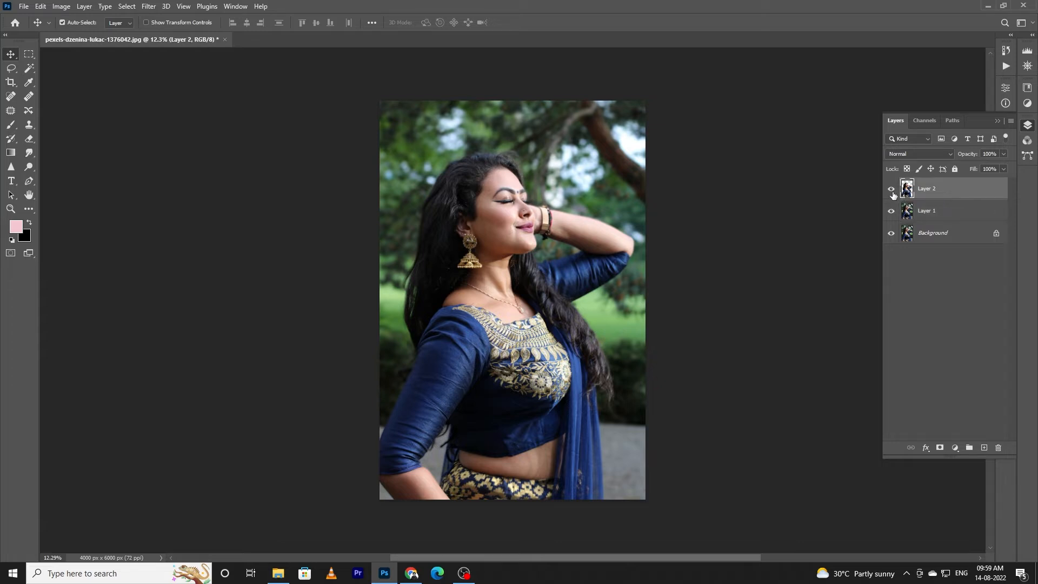
left_click(890, 190)
left_click(891, 189)
left_click(959, 218)
left_click(954, 200)
left_click(939, 212)
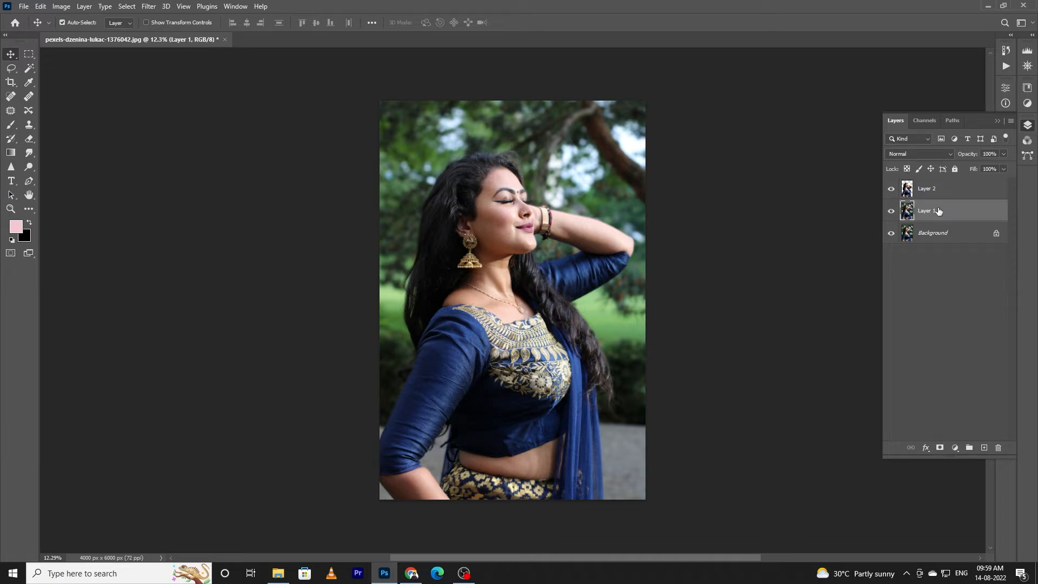
In Camera Raw, add a radial gradient mask over the face on Layer 2 with exposure +0.15, shadows +75, whites +12 and reduced highlights
left_click(914, 189)
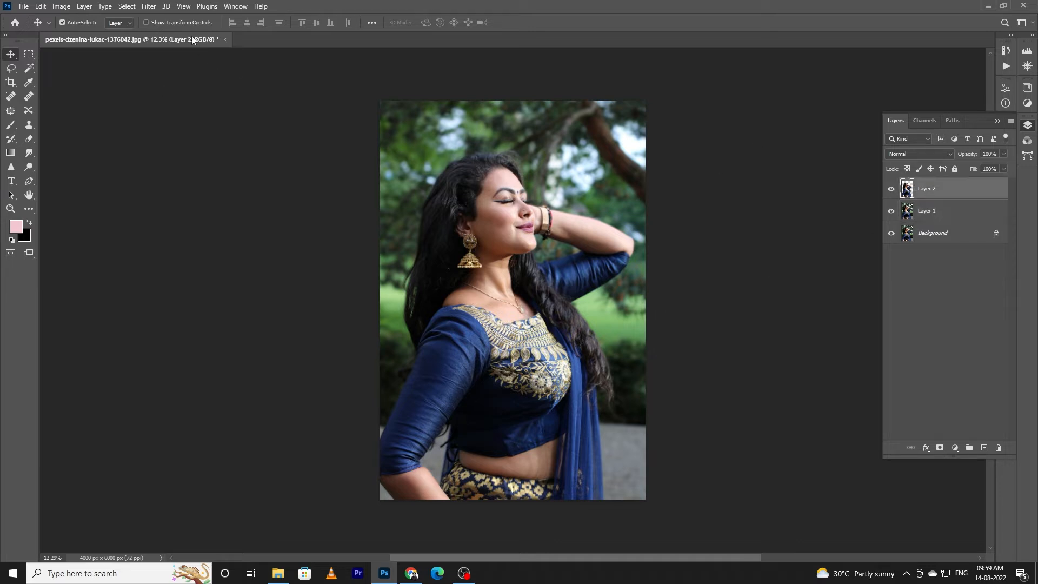
left_click(150, 10)
left_click(173, 84)
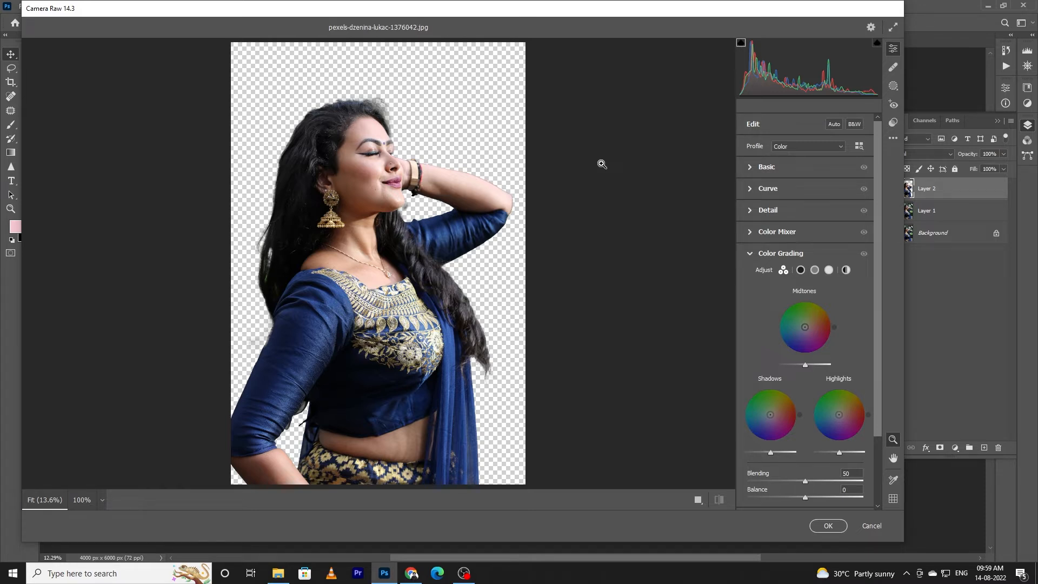
left_click(893, 123)
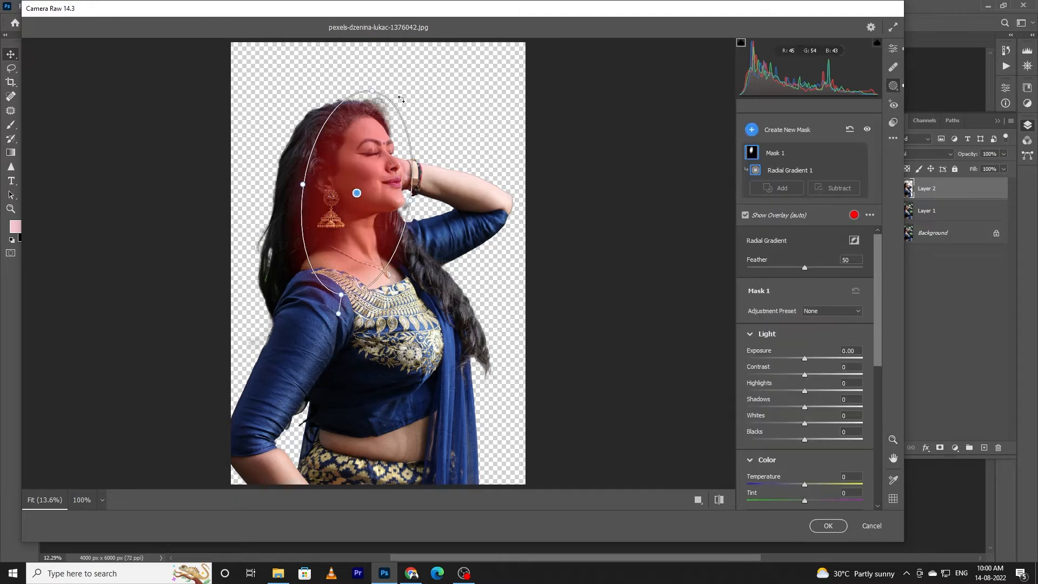
left_click_drag(400, 99, 391, 86)
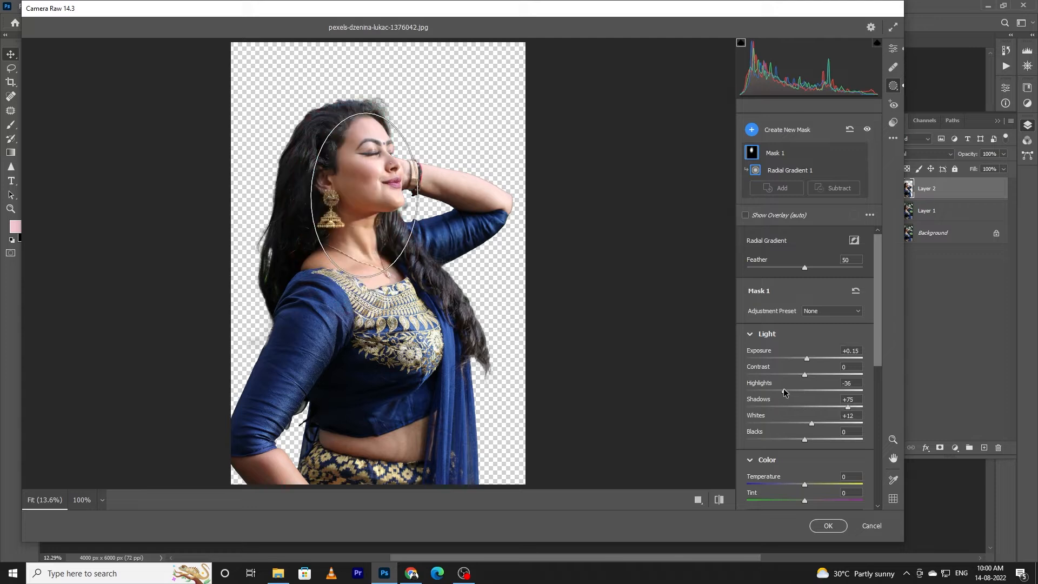
left_click_drag(784, 391, 789, 392)
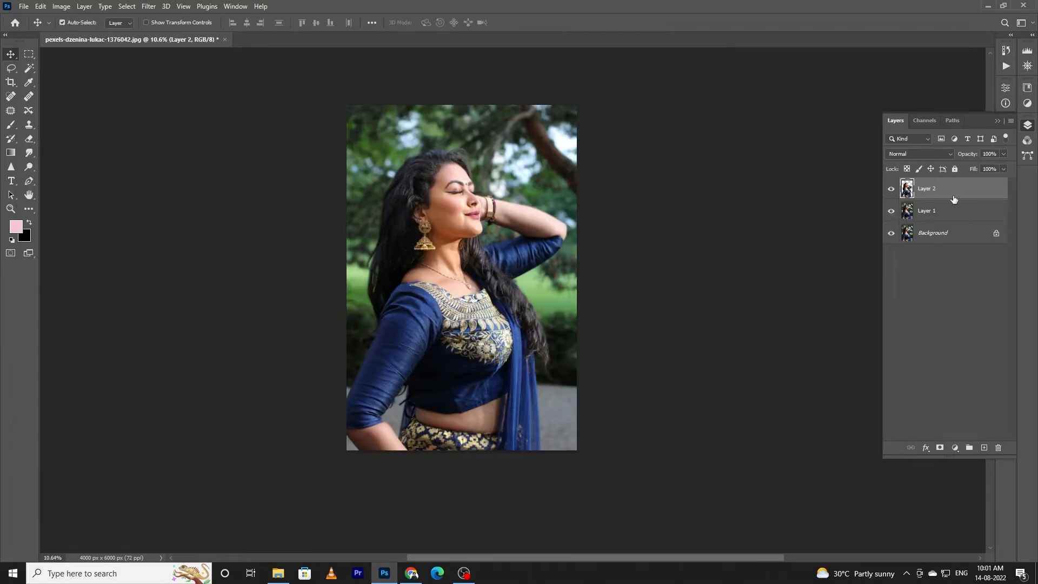
Apply the Camera Raw filter to Layer 1 with exposure -0.35 and clarity -25
left_click(922, 210)
left_click(149, 6)
left_click(178, 87)
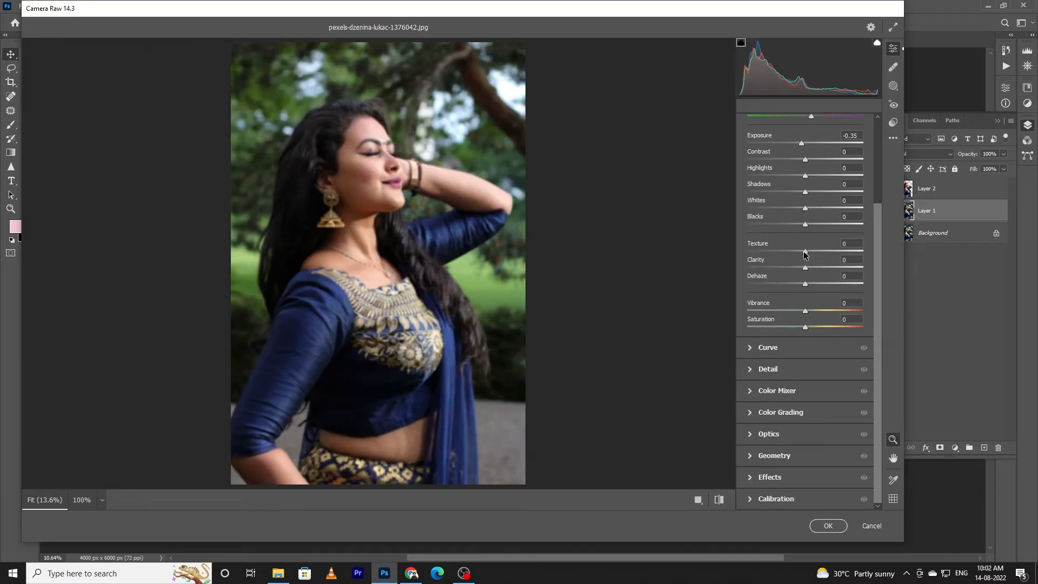
left_click_drag(805, 267, 789, 268)
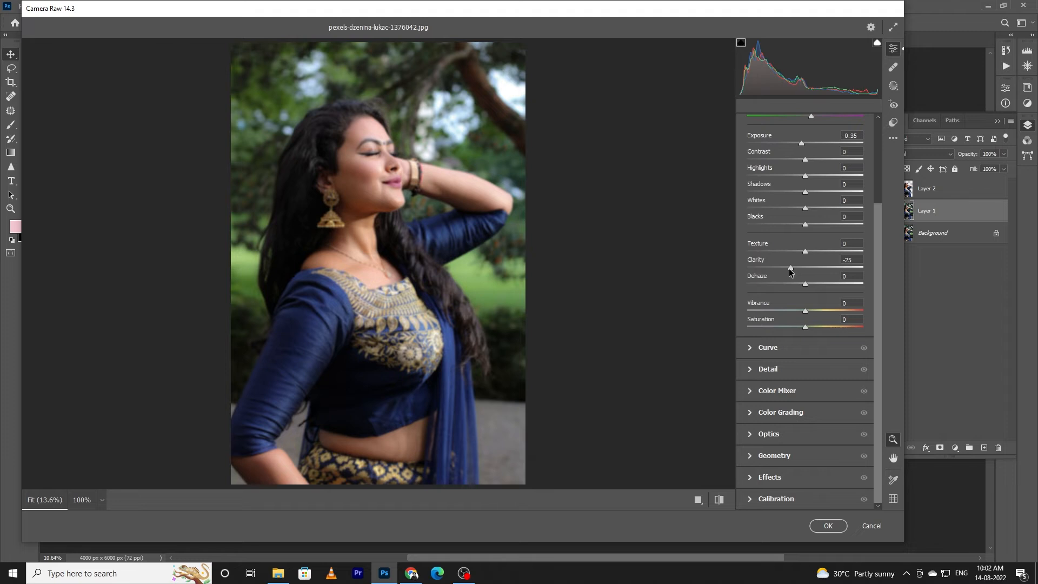
key("Return")
Check the darkened, blurred Layer 1 with Layer 2 hidden, and restore Layer 2
left_click(945, 191)
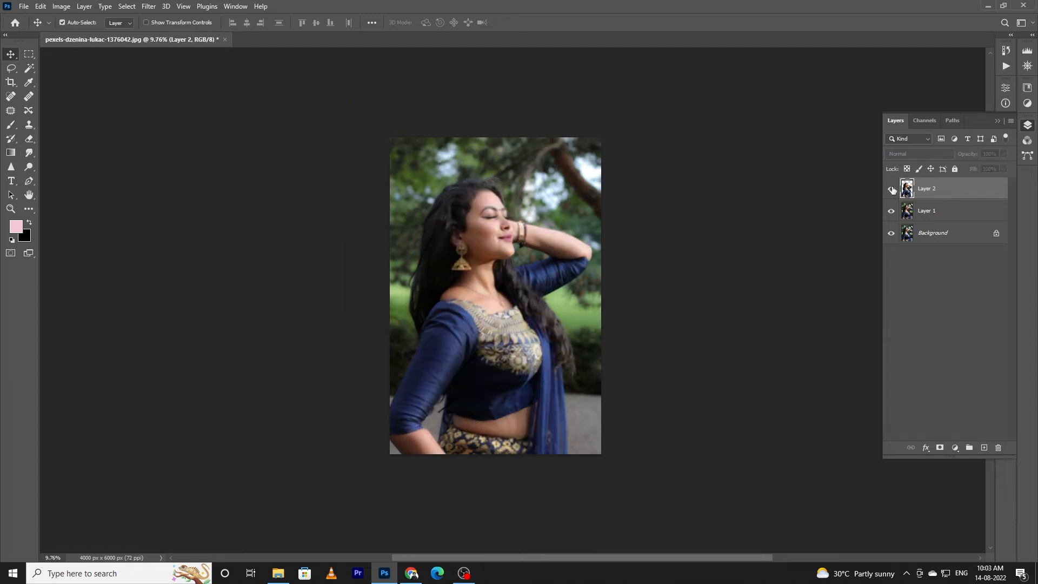
left_click(891, 189)
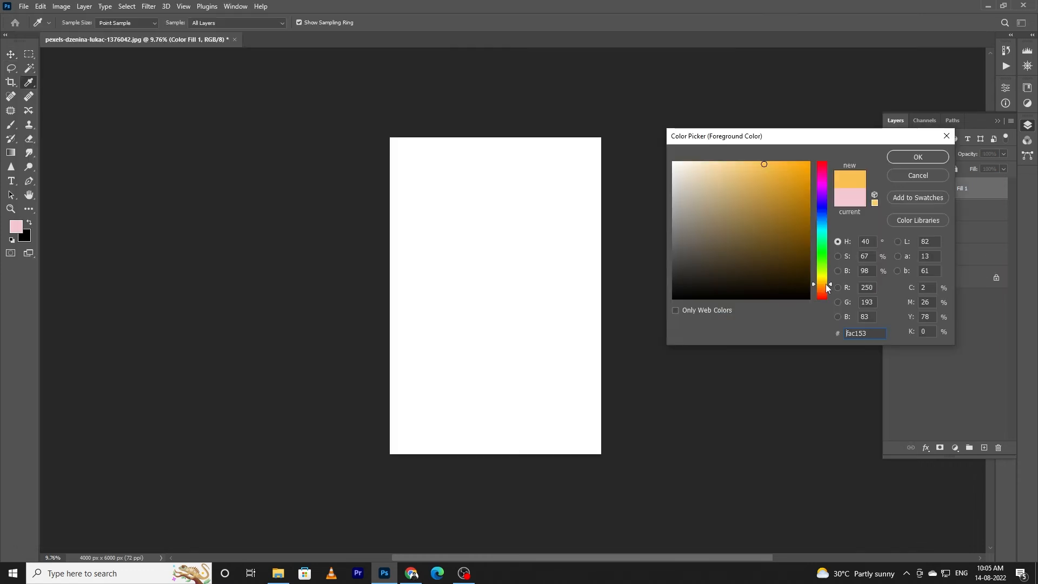
Choose an orange hue for the foreground color
left_click(826, 284)
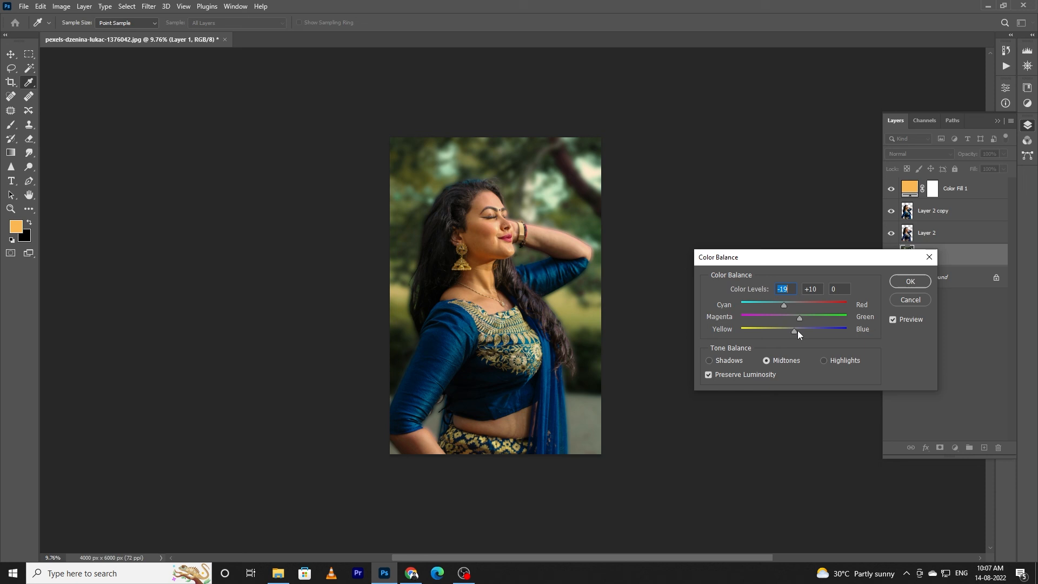
Shift the midtones of Layer 1 toward blue with a yellow-blue color balance level of +24
left_click_drag(797, 330, 807, 329)
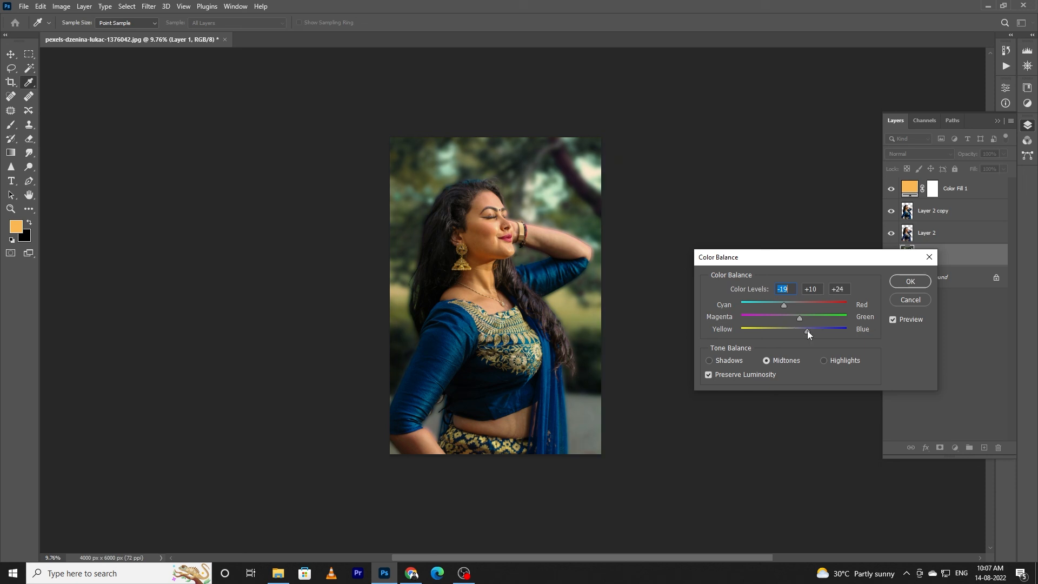